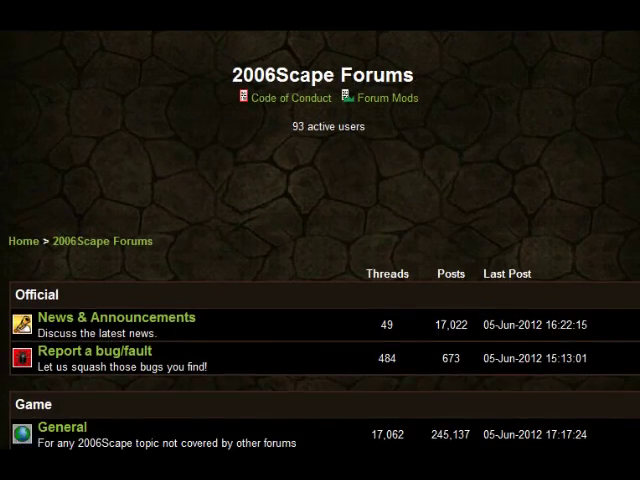
scroll(320, 300, down, 10)
scroll(320, 300, down, 4)
scroll(320, 300, down, 1)
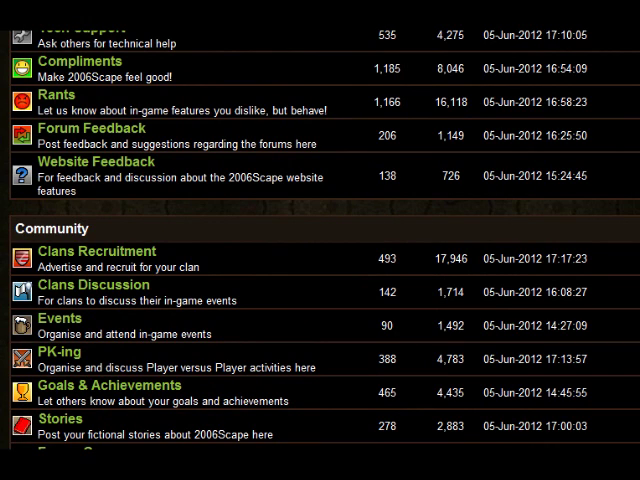
scroll(320, 300, down, 2)
scroll(320, 300, down, 1)
scroll(320, 300, down, 1)
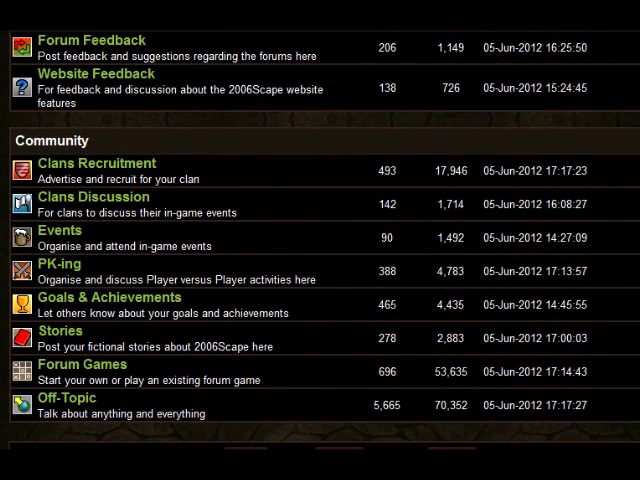
scroll(320, 240, up, 1)
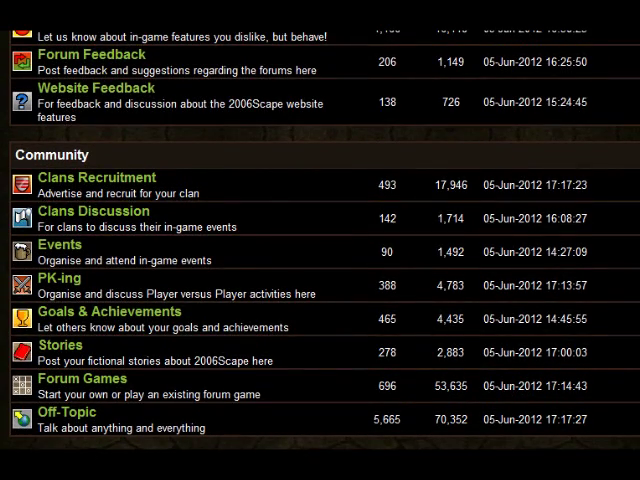
scroll(320, 240, up, 1)
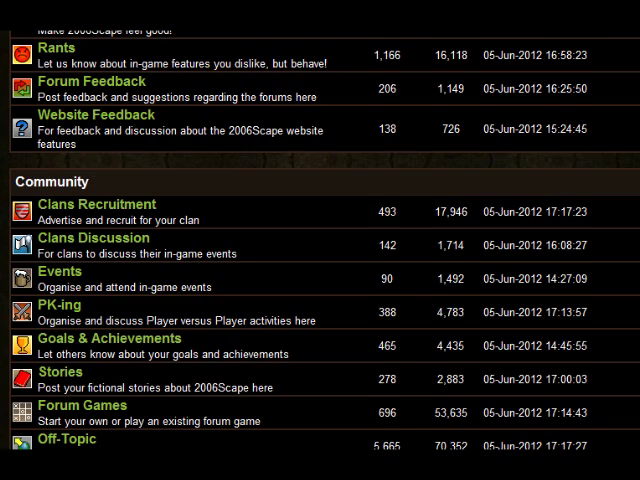
scroll(320, 240, up, 2)
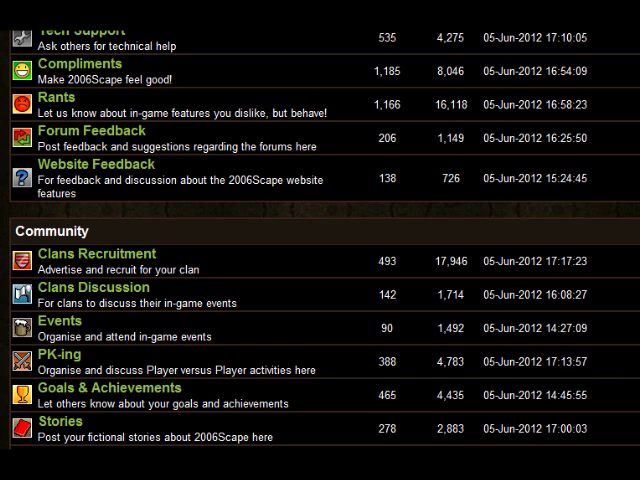
scroll(320, 240, up, 1)
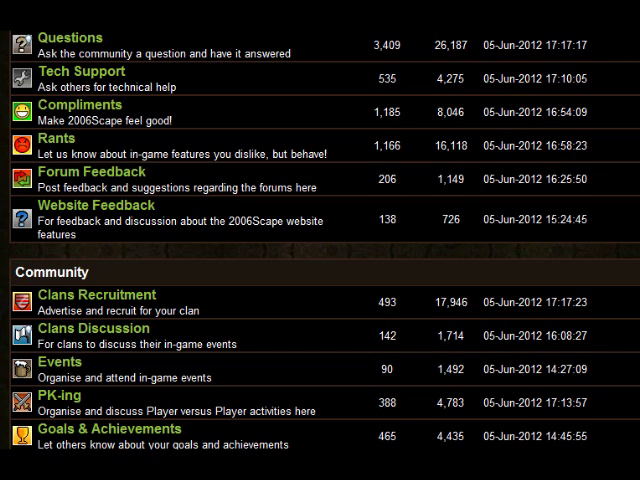
scroll(320, 240, up, 3)
scroll(320, 240, up, 2)
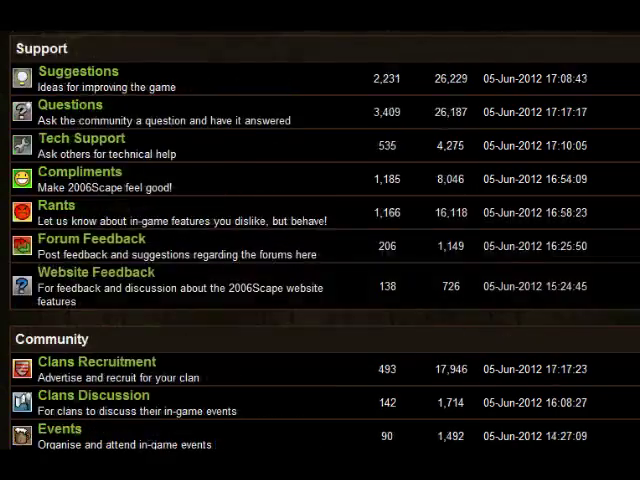
scroll(320, 240, up, 5)
scroll(320, 240, up, 2)
scroll(320, 240, up, 1)
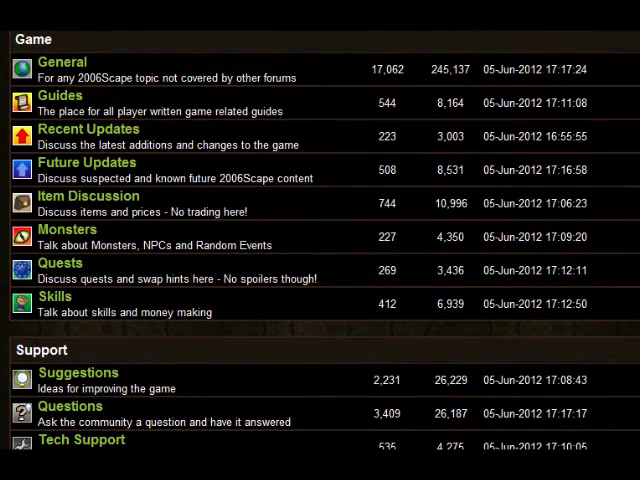
scroll(320, 240, down, 1)
scroll(320, 240, down, 2)
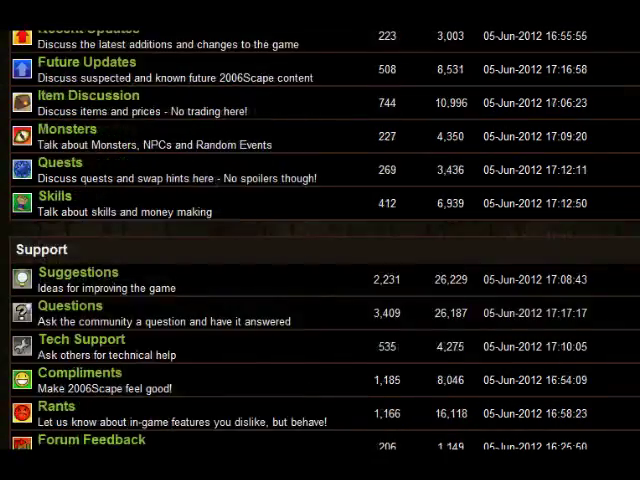
scroll(320, 240, down, 8)
scroll(320, 240, up, 1)
scroll(320, 240, up, 1)
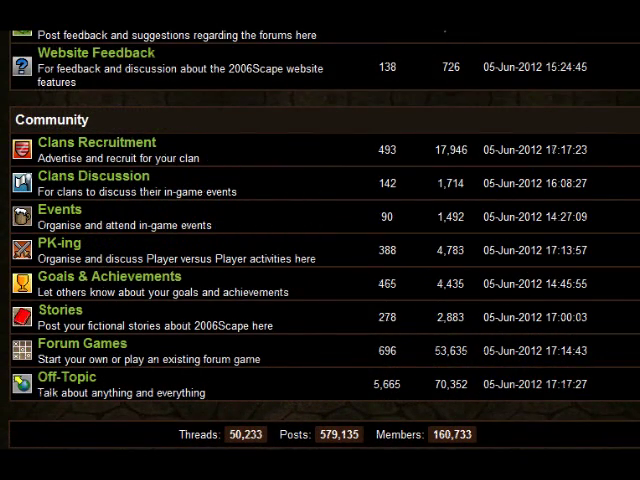
- Bump the 'Silver Pride Productions' thread on the Off-Topic board
click(55, 377)
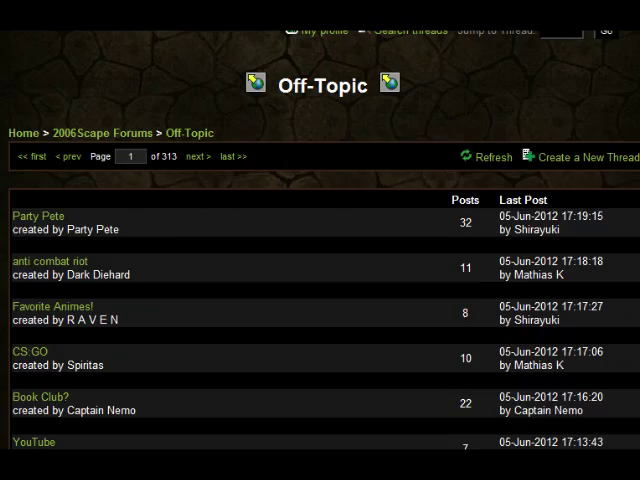
scroll(320, 240, down, 5)
scroll(320, 240, up, 2)
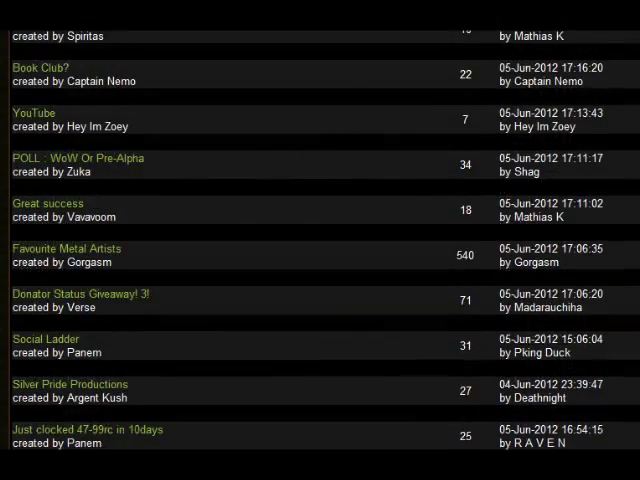
scroll(320, 240, up, 1)
scroll(320, 240, up, 1)
scroll(320, 240, up, 1)
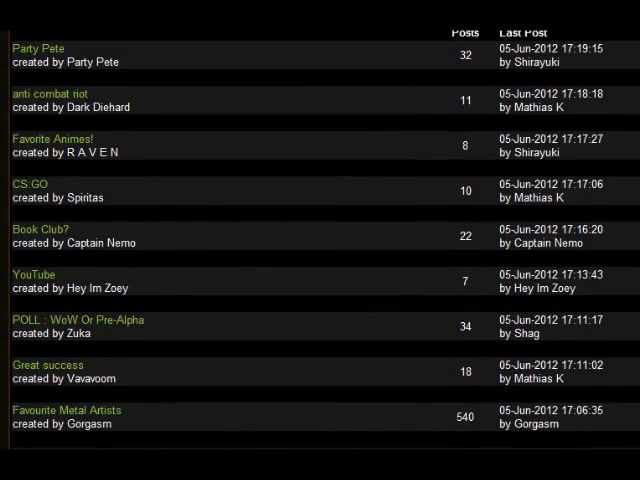
scroll(320, 240, down, 1)
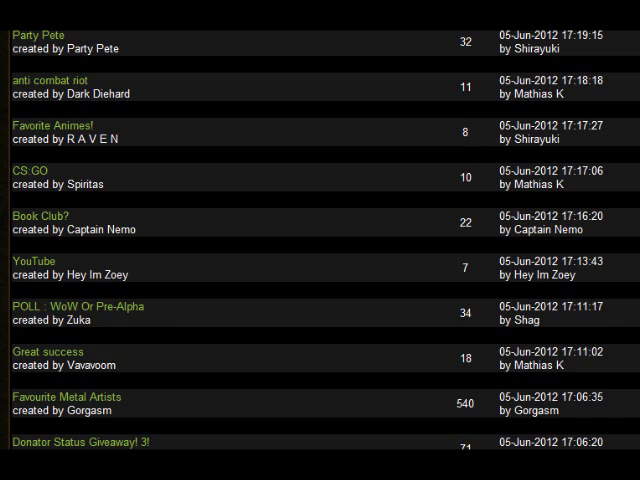
scroll(320, 240, down, 2)
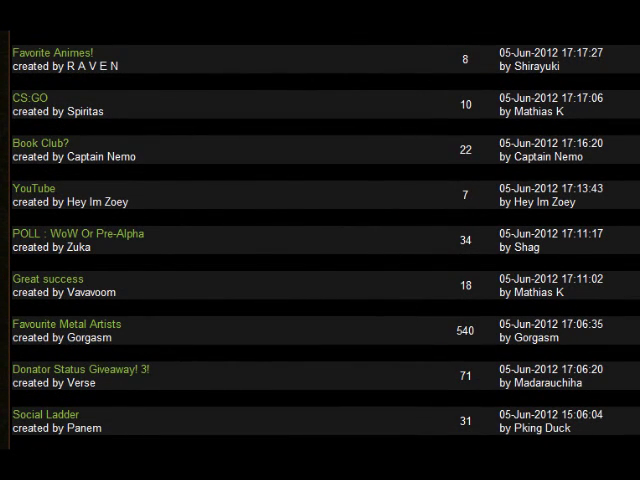
scroll(320, 240, down, 1)
scroll(320, 240, down, 1)
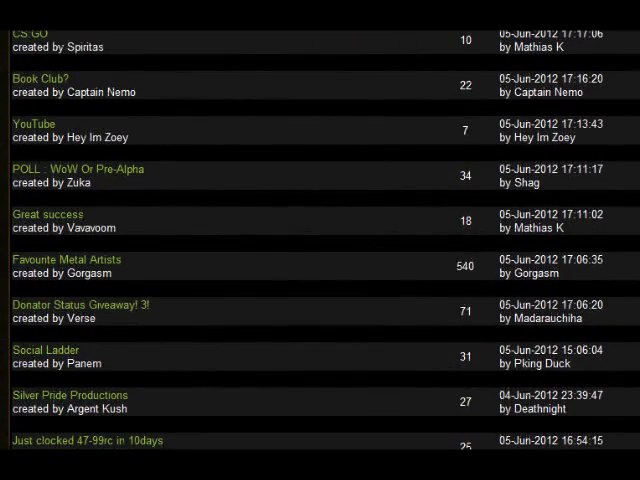
click(70, 395)
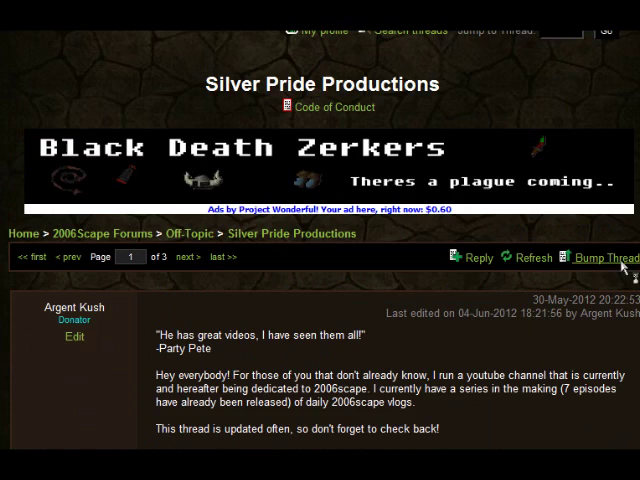
click(606, 258)
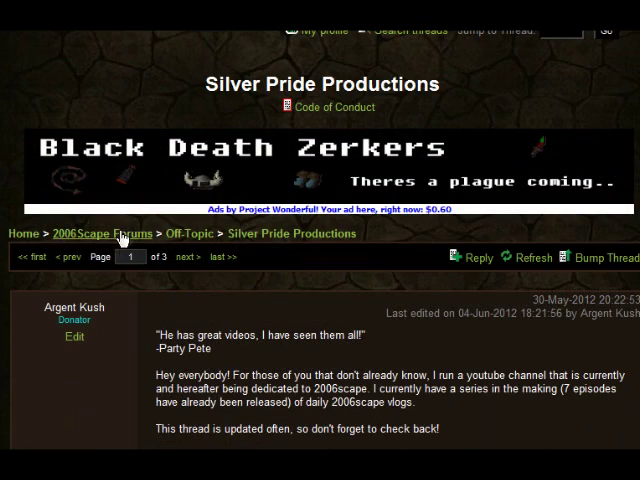
click(102, 233)
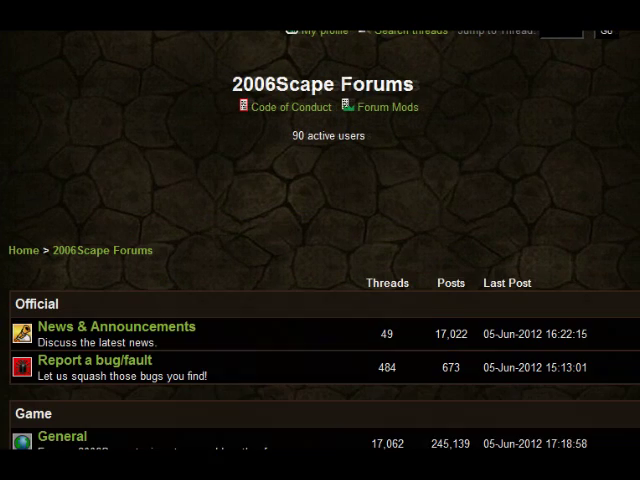
scroll(320, 300, down, 3)
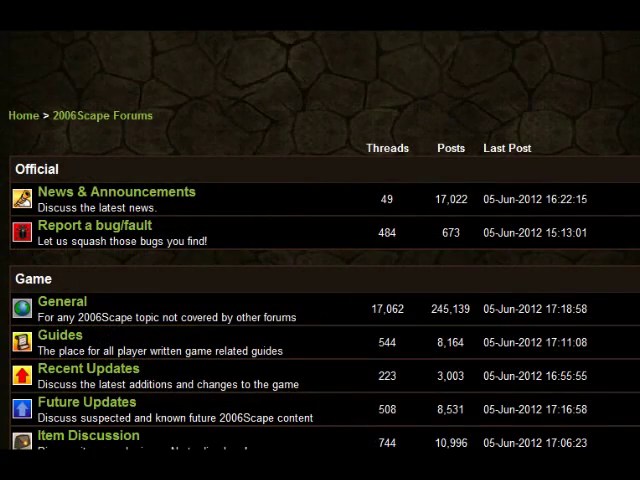
scroll(320, 300, down, 3)
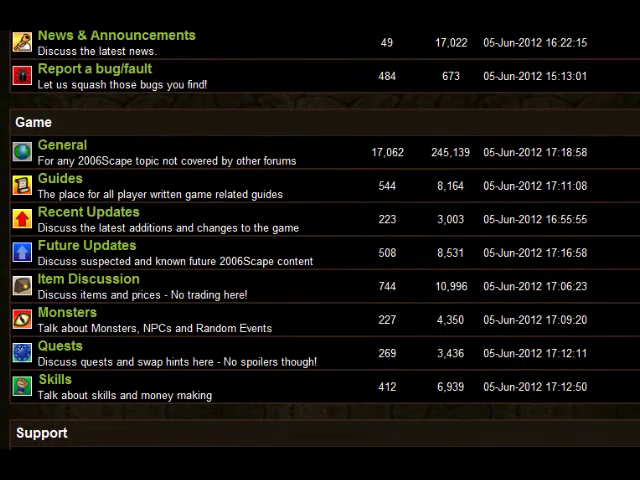
scroll(320, 300, down, 4)
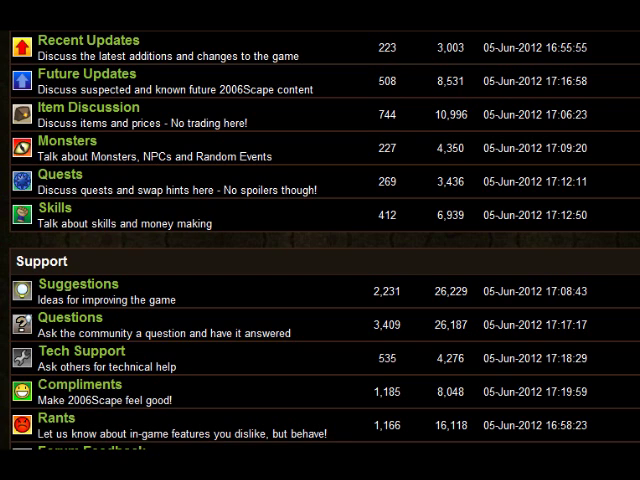
scroll(320, 240, up, 3)
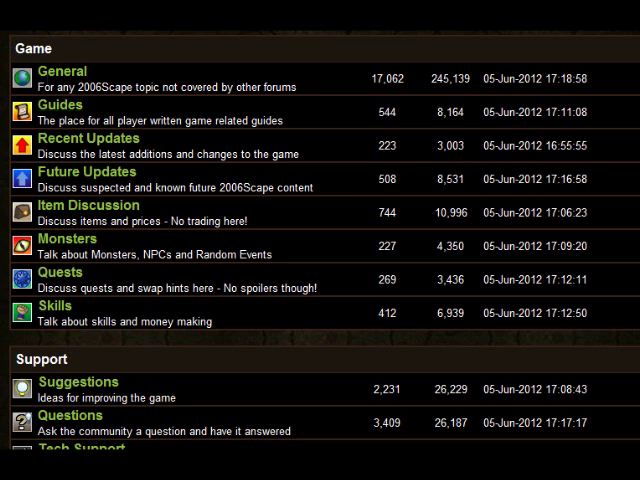
click(60, 104)
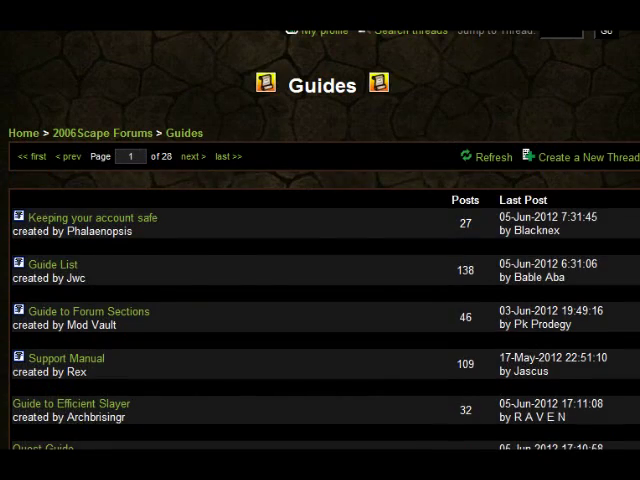
scroll(320, 300, down, 5)
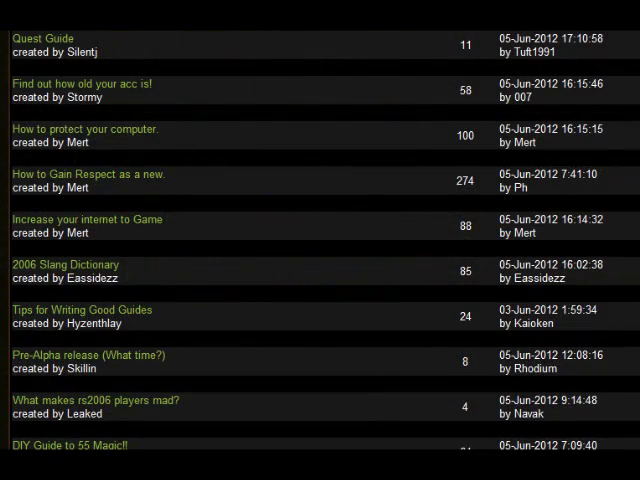
scroll(320, 240, up, 2)
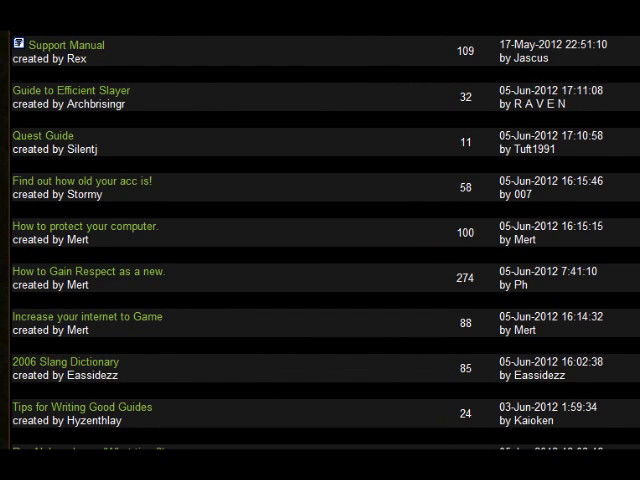
scroll(320, 240, up, 5)
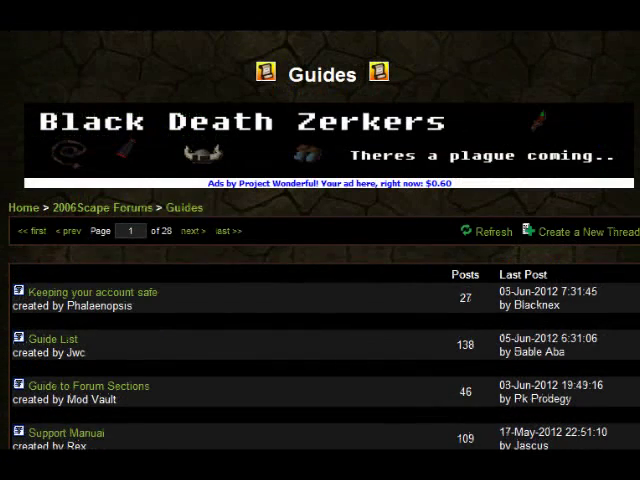
click(102, 207)
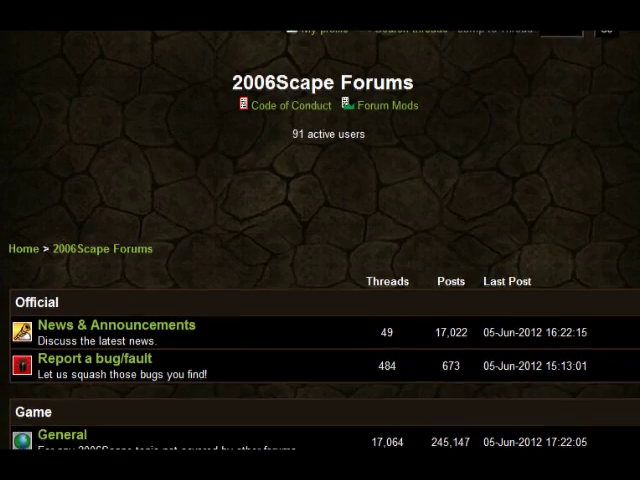
scroll(320, 240, down, 5)
scroll(320, 240, down, 5)
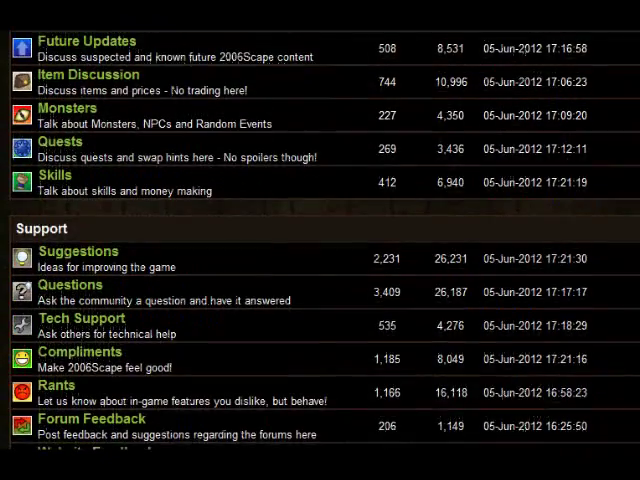
scroll(320, 240, down, 2)
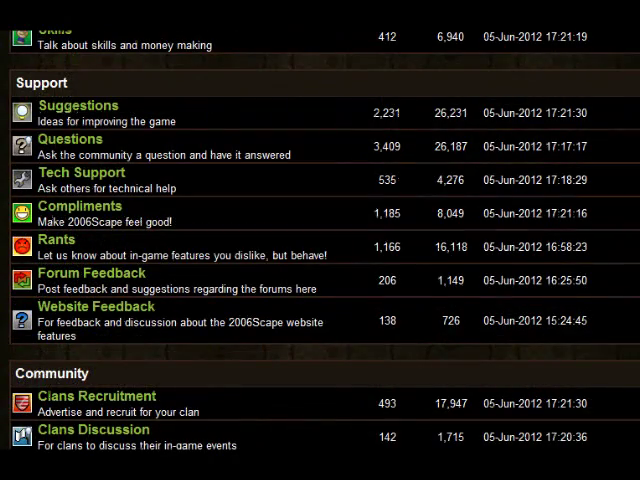